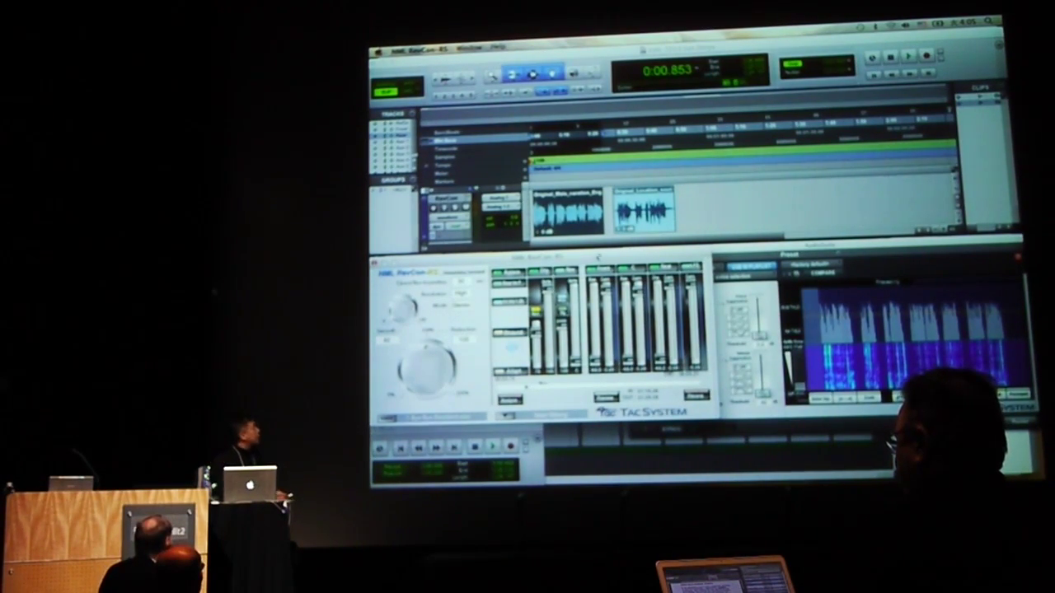
# Bring the Pro Tools session forward and start auditioning the RevCon de-reverberation
pyautogui.click(731, 257)
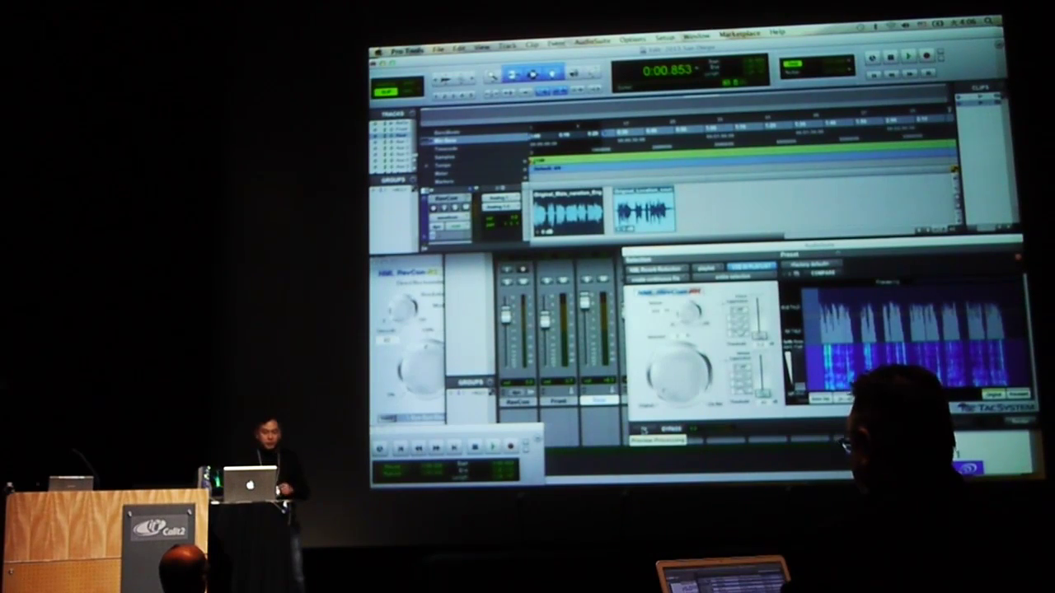
pyautogui.click(644, 429)
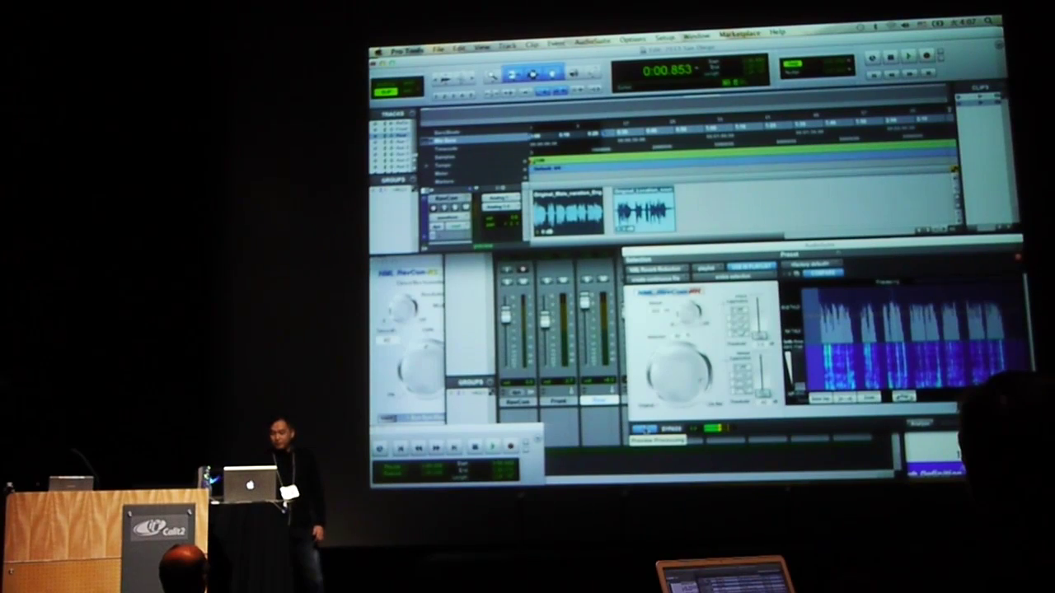
# Stop the preview and close the RevCon AudioSuite window
pyautogui.click(643, 428)
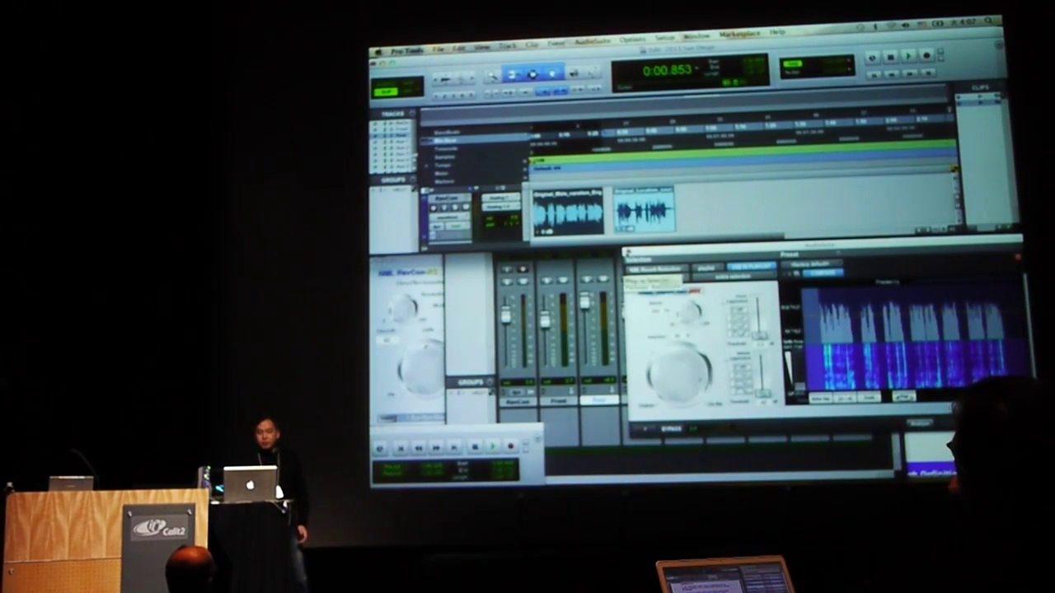
pyautogui.click(626, 253)
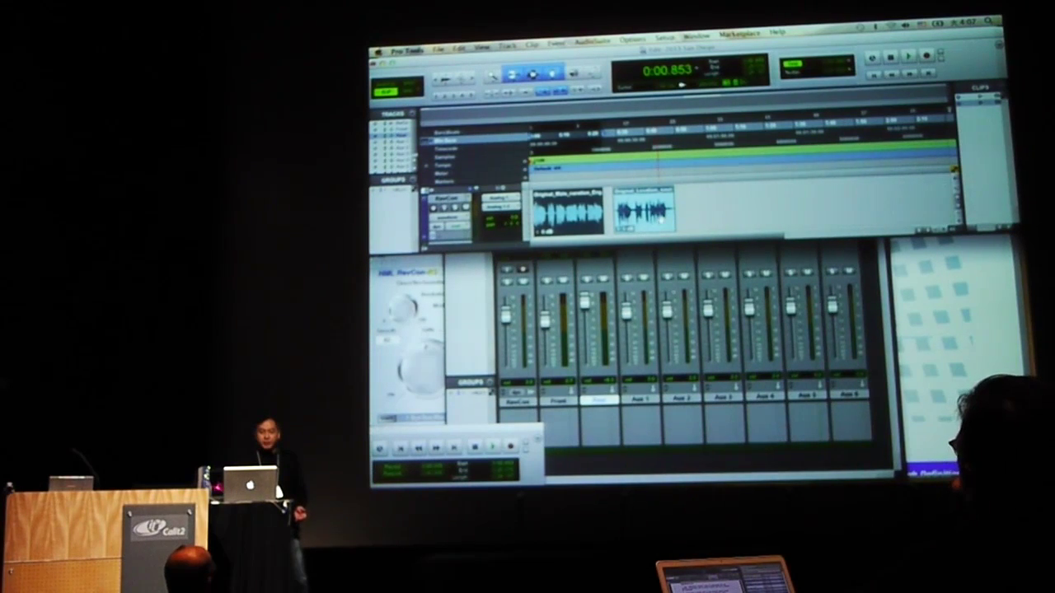
# Select the second location clip and show the AudioSuite plug-in categories
pyautogui.click(661, 220)
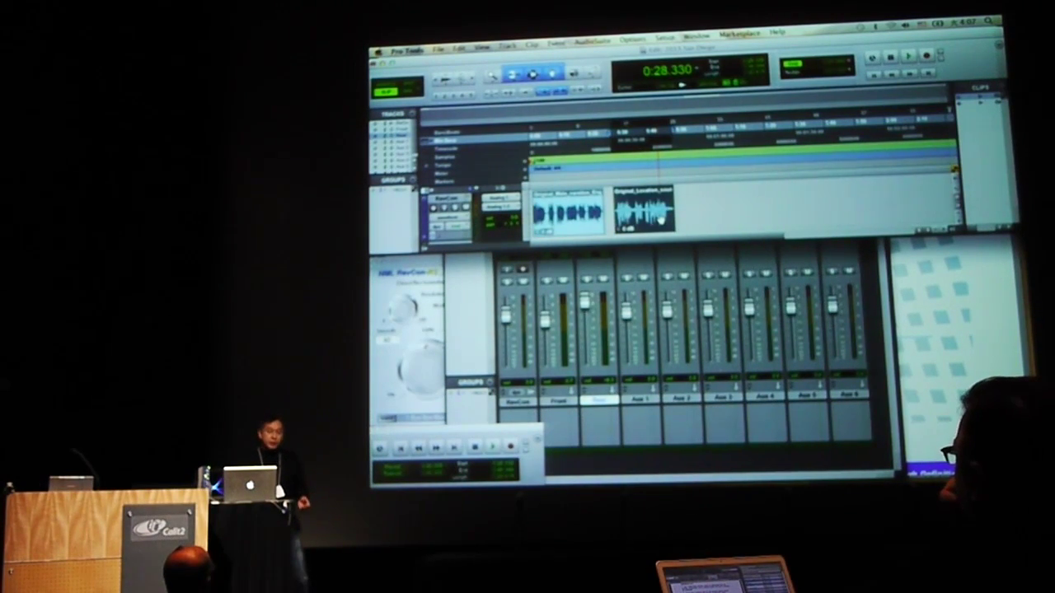
pyautogui.click(592, 41)
pyautogui.moveTo(600, 143)
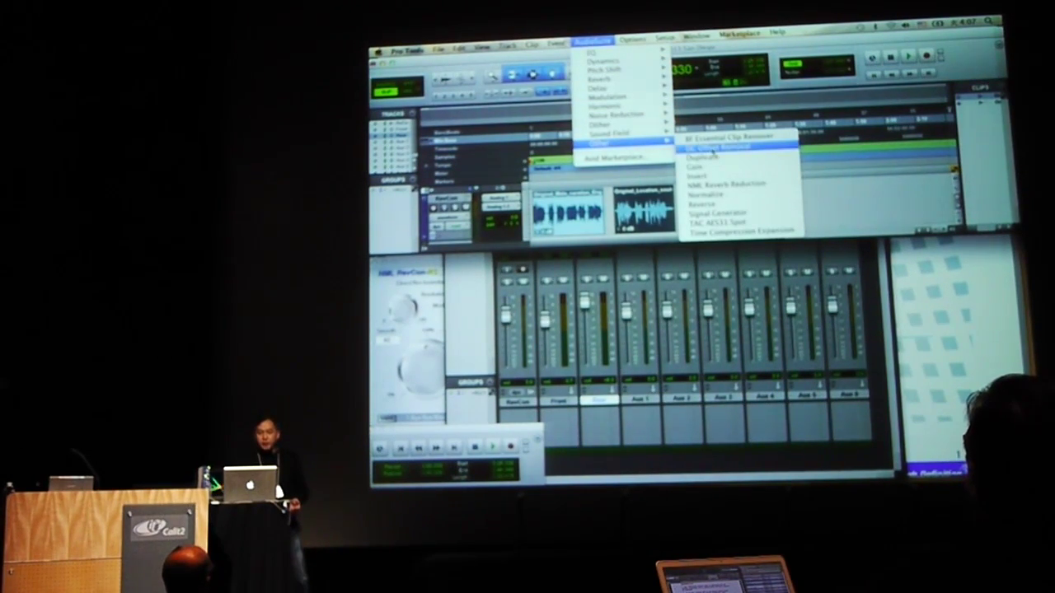
# Open NML Reverb Reduction from AudioSuite > Other and preview the location clip
pyautogui.click(710, 184)
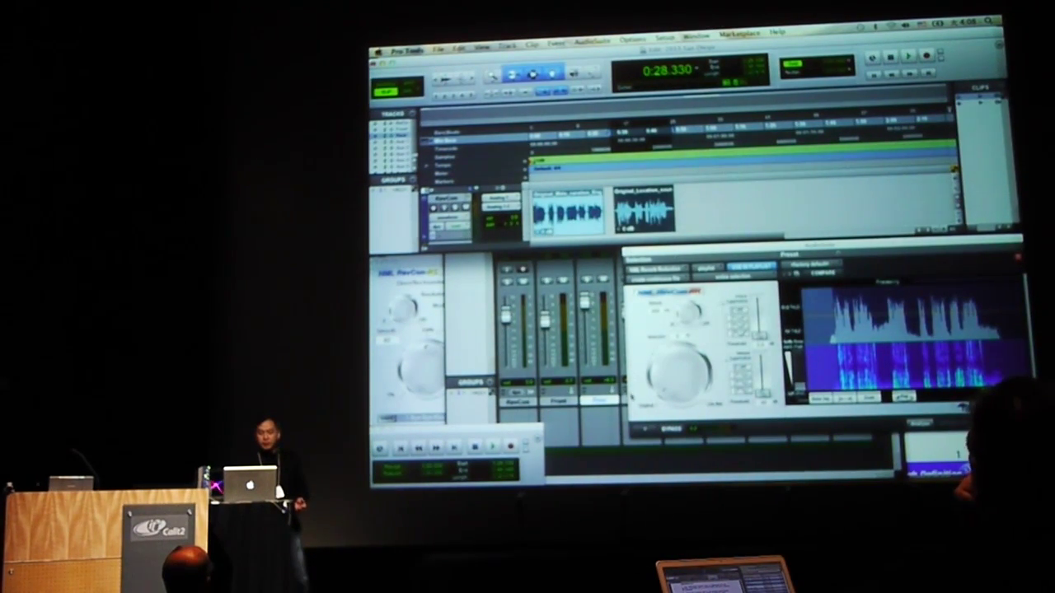
pyautogui.click(647, 430)
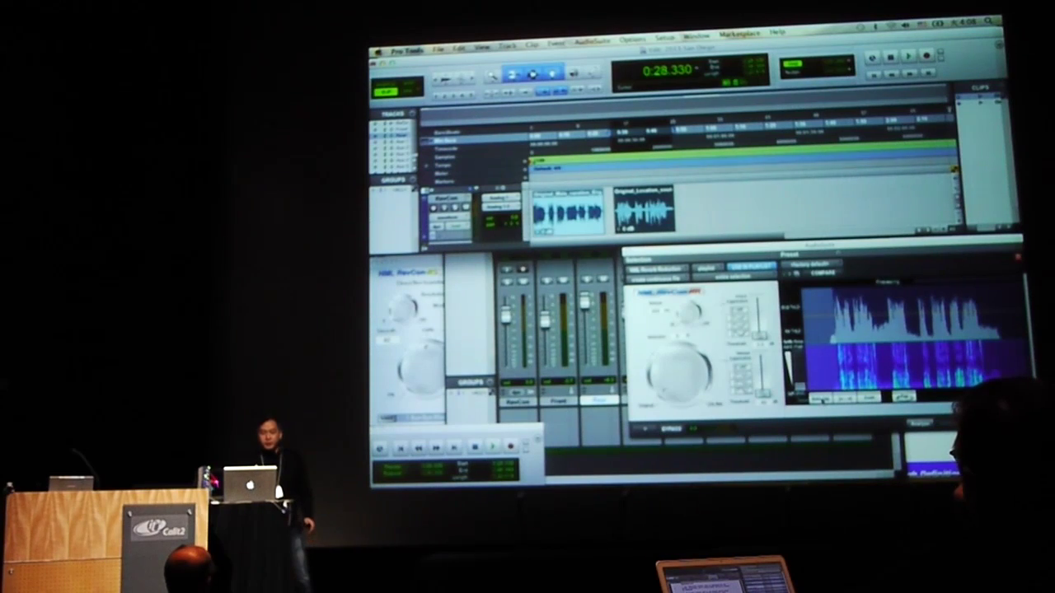
# Toggle COMPARE twice to hear the original versus the de-reverberated clip
pyautogui.click(822, 399)
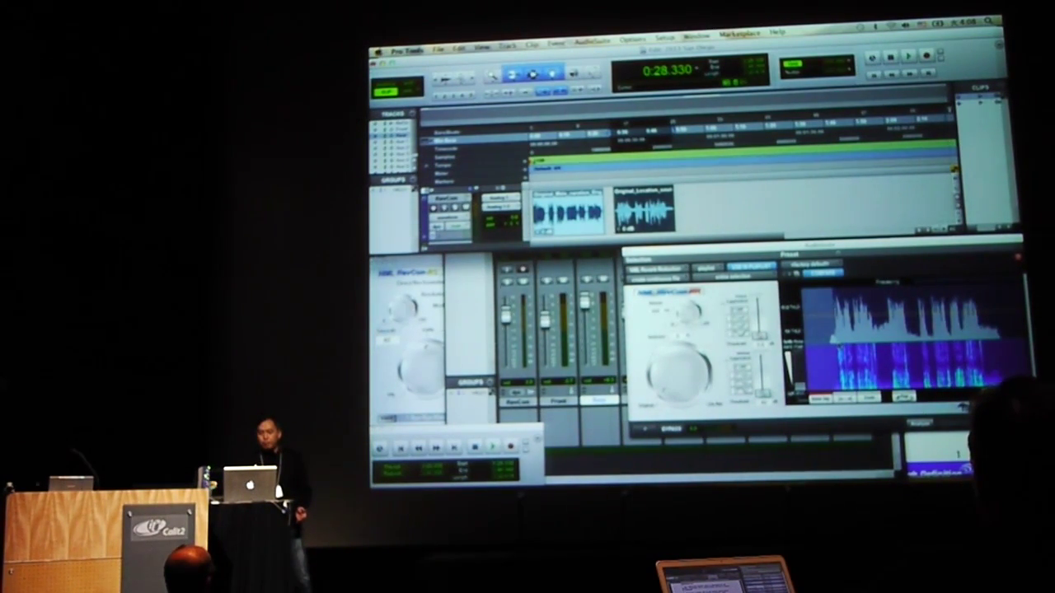
pyautogui.click(845, 399)
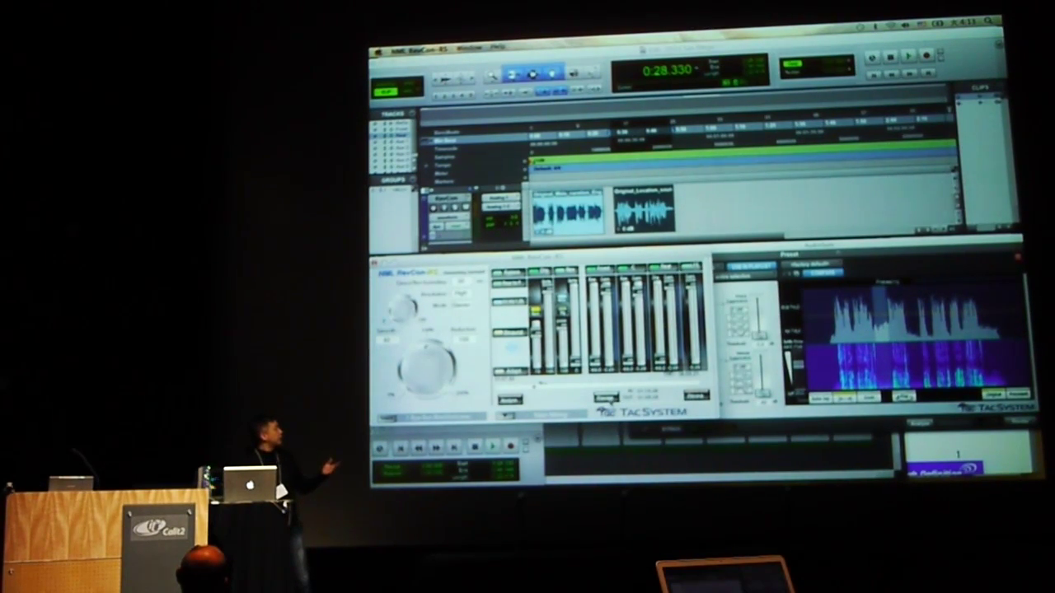
# Audition the RevCon output on the location-sound clip so its meters show signal
pyautogui.click(606, 397)
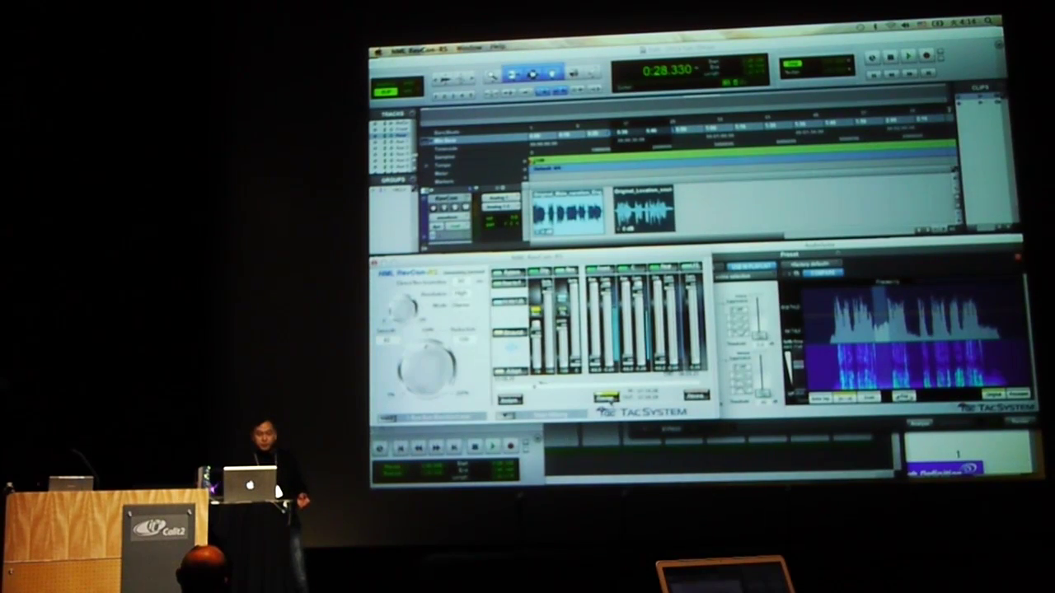